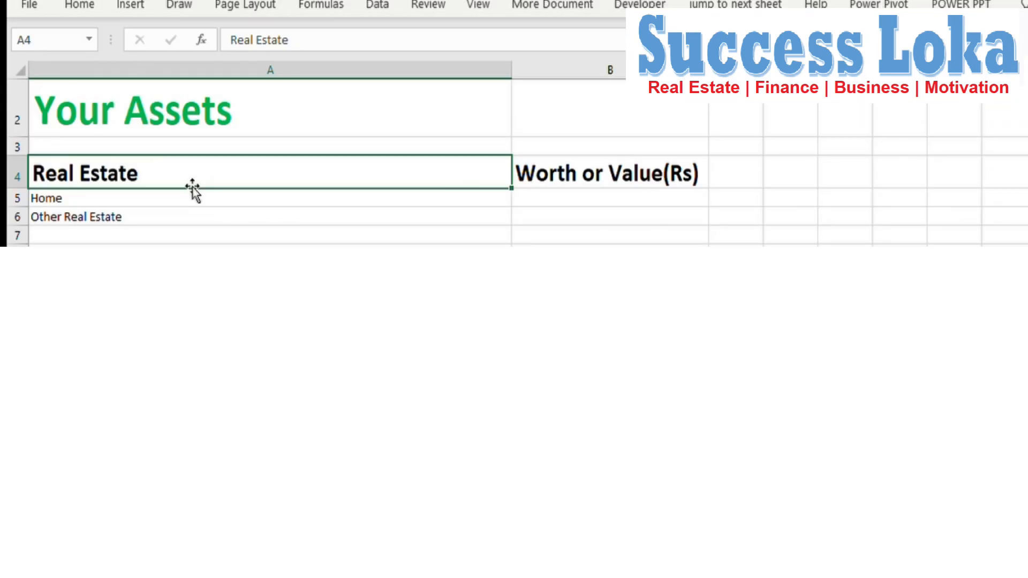
Step: Enter the real estate values in column B: 2500000 for Home and 1000000 for Other Real Estate
click(191, 195)
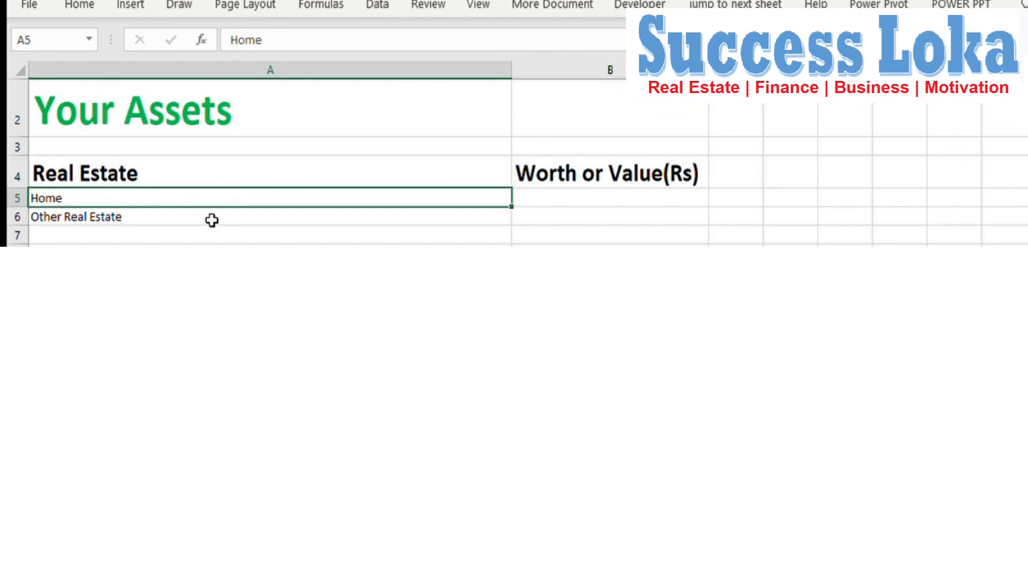
click(562, 200)
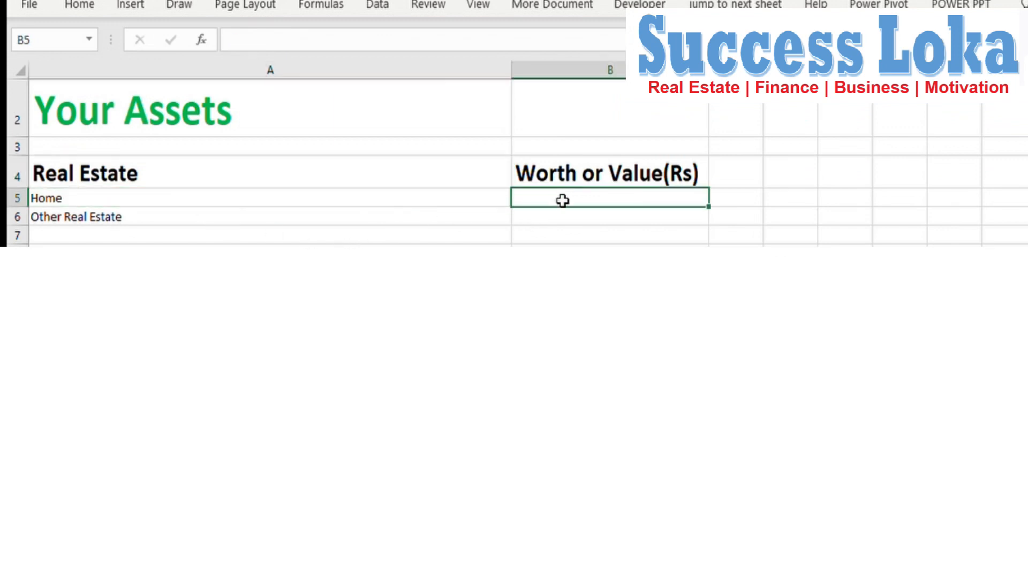
text(25000)
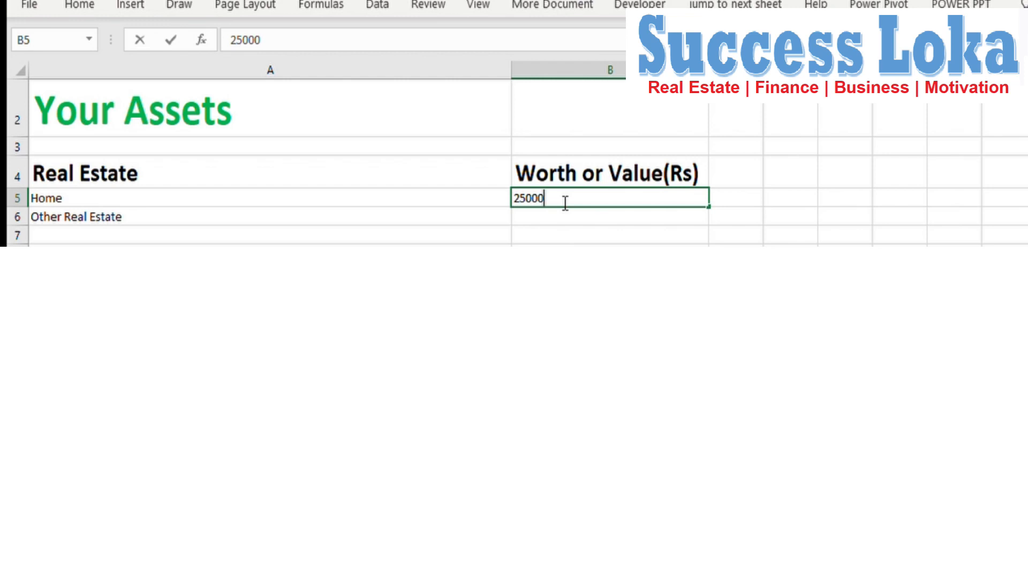
text(00)
key(Return)
text(1000000)
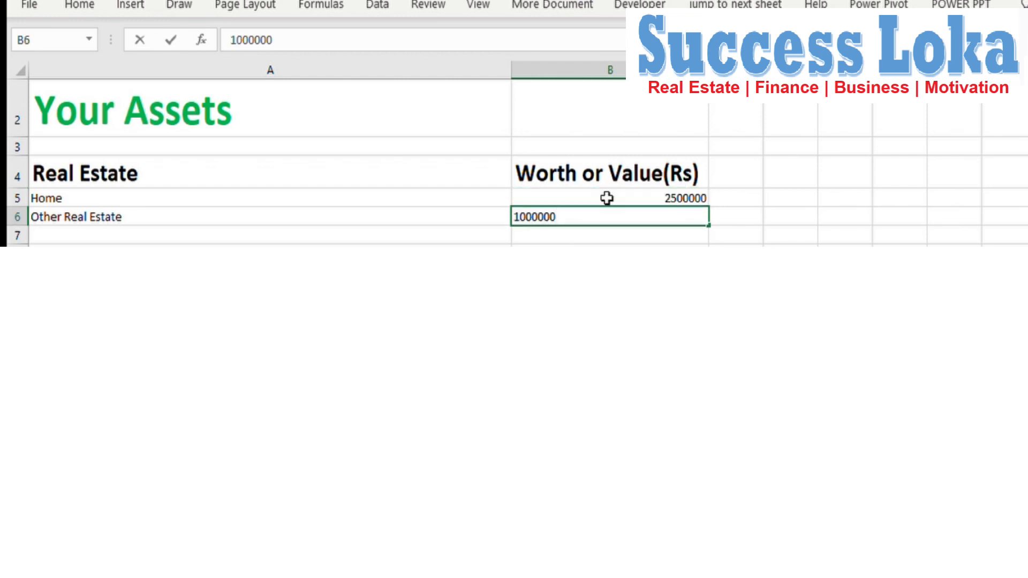
click(629, 285)
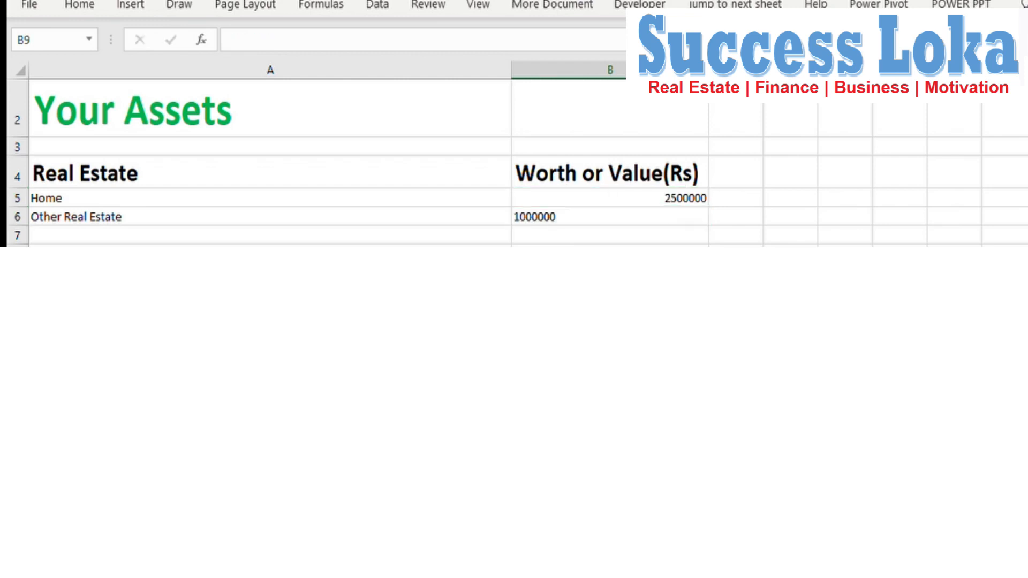
click(680, 218)
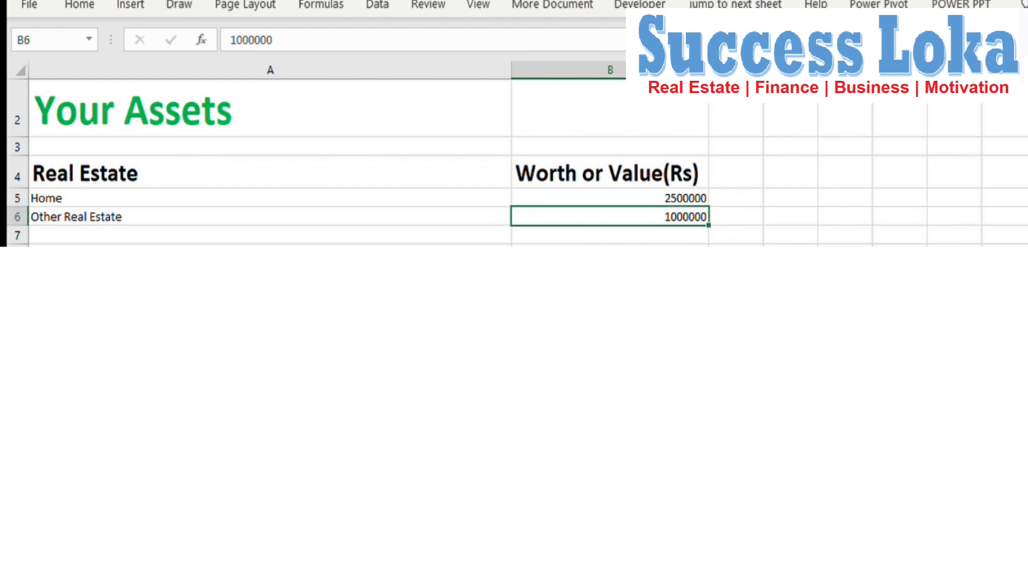
Step: Fill in the personal property values: Vehicles 300000, Jewelry 500000 and Household items 50000
click(643, 285)
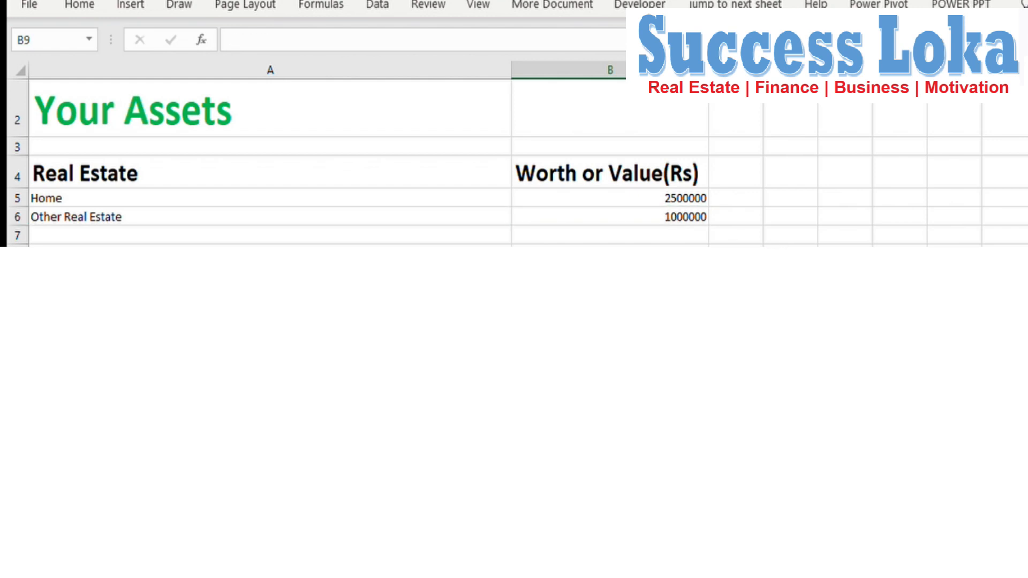
click(643, 304)
text(30000)
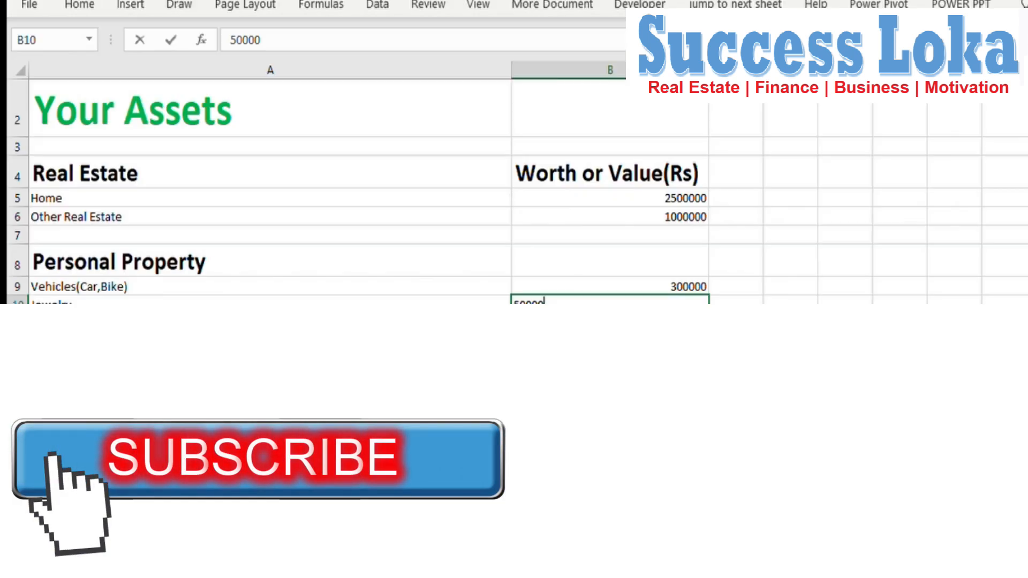
text(0)
key(Return)
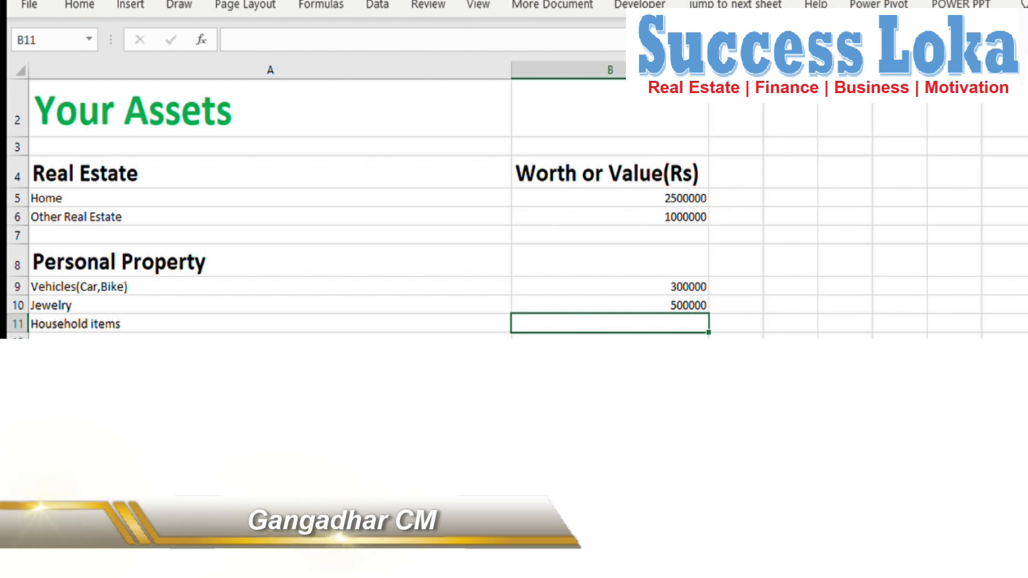
text(5)
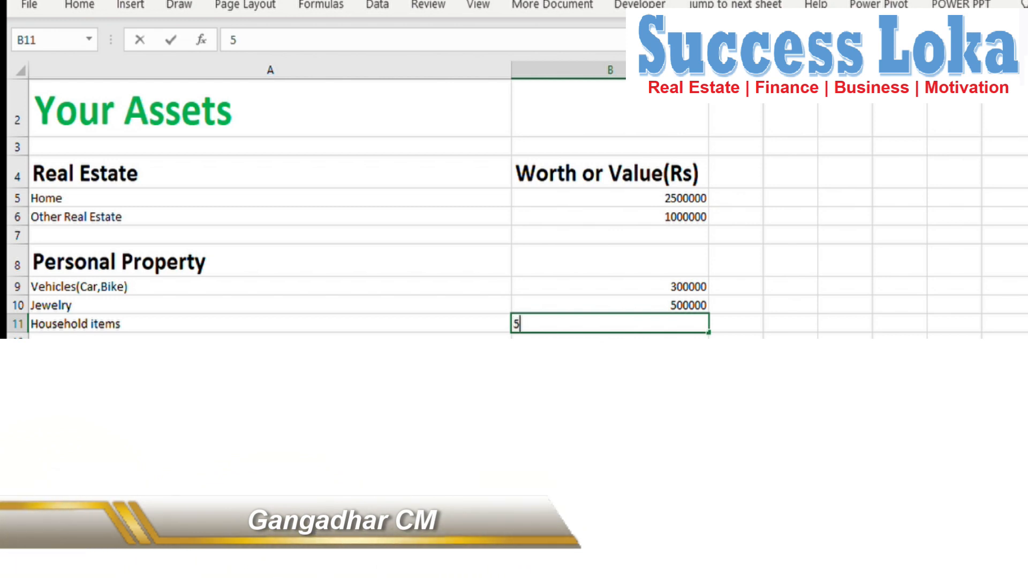
text(0000)
key(Return)
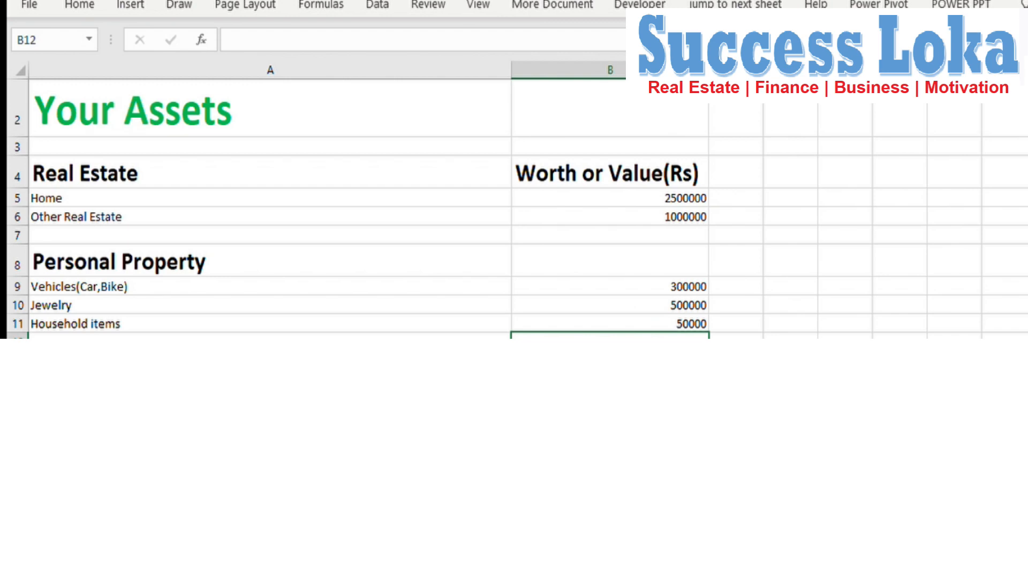
Step: Enter the first investment values: Retirement 500000, Bonds 50000, Stocks 400000 and Mutual Funds 200000
key(Return)
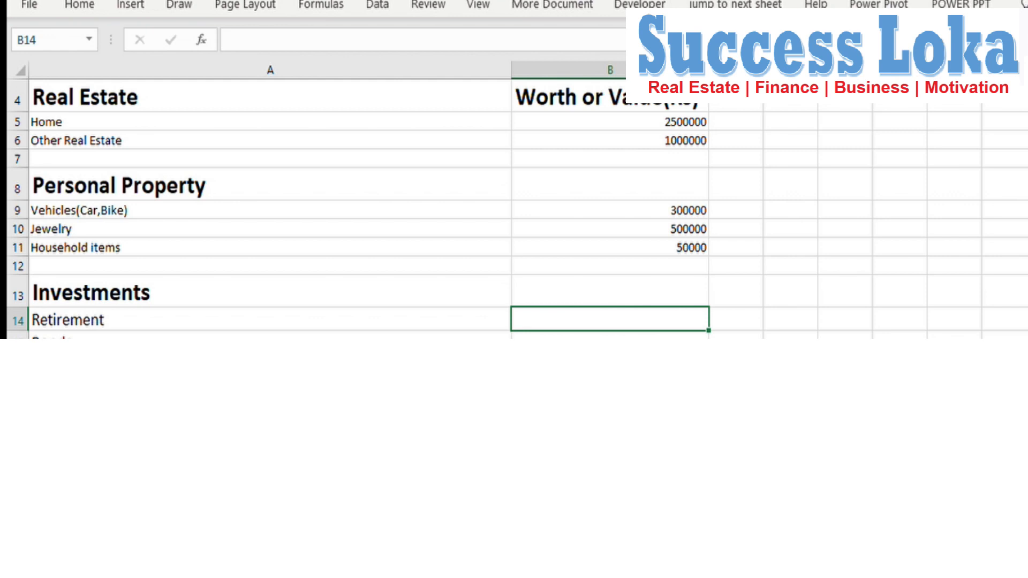
text(500000)
key(Return)
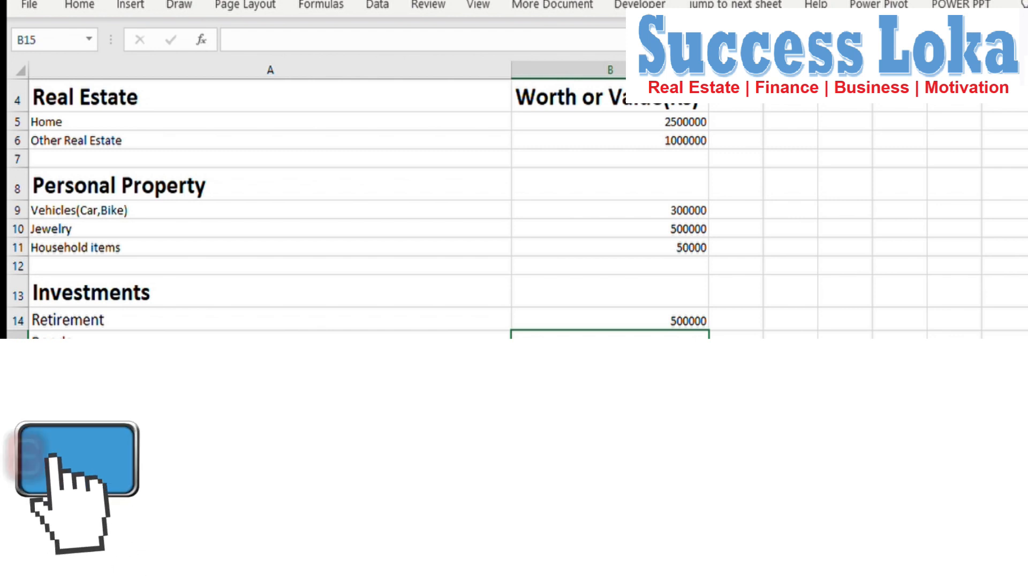
text(50000)
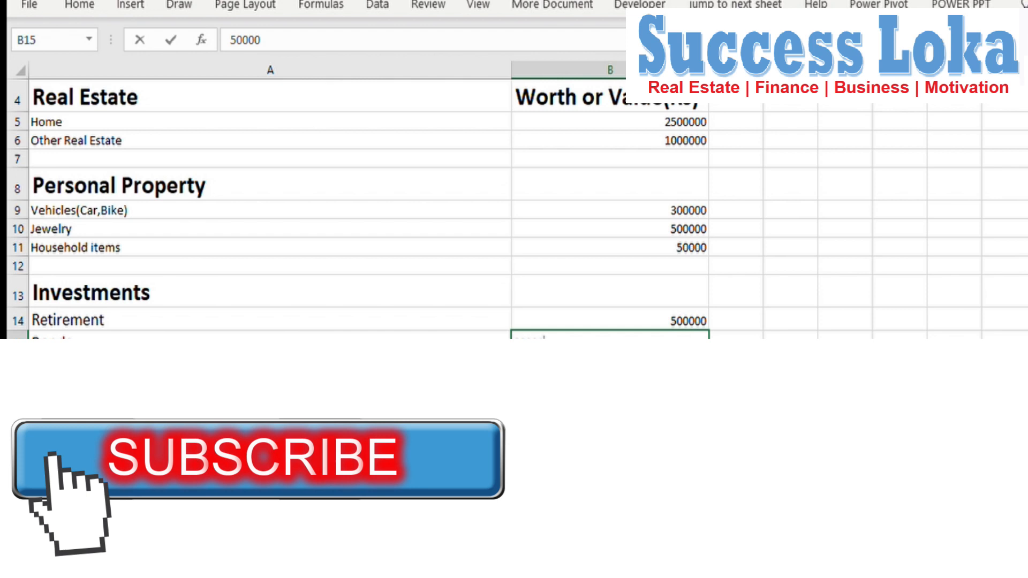
key(Return)
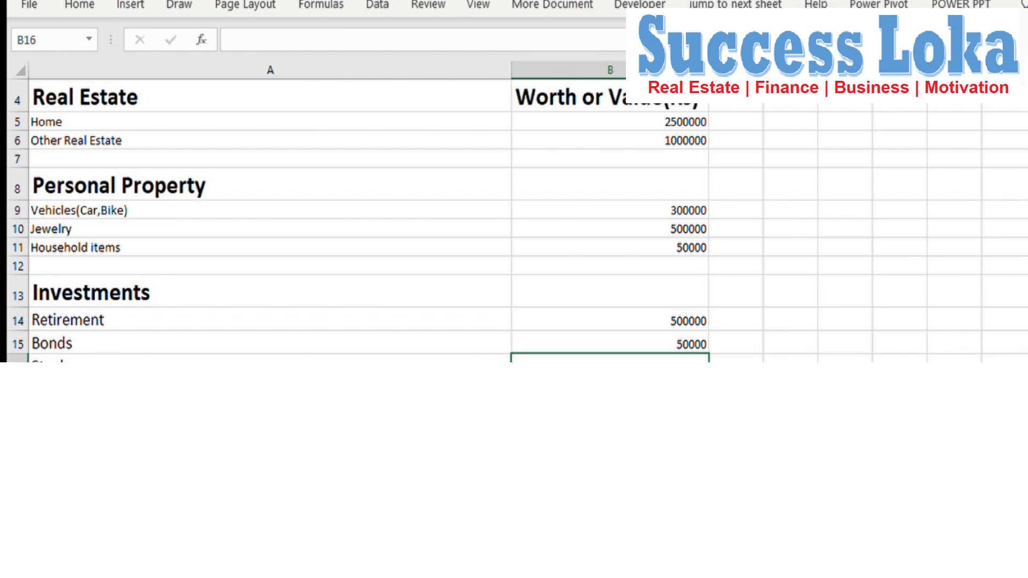
text(400000)
key(Return)
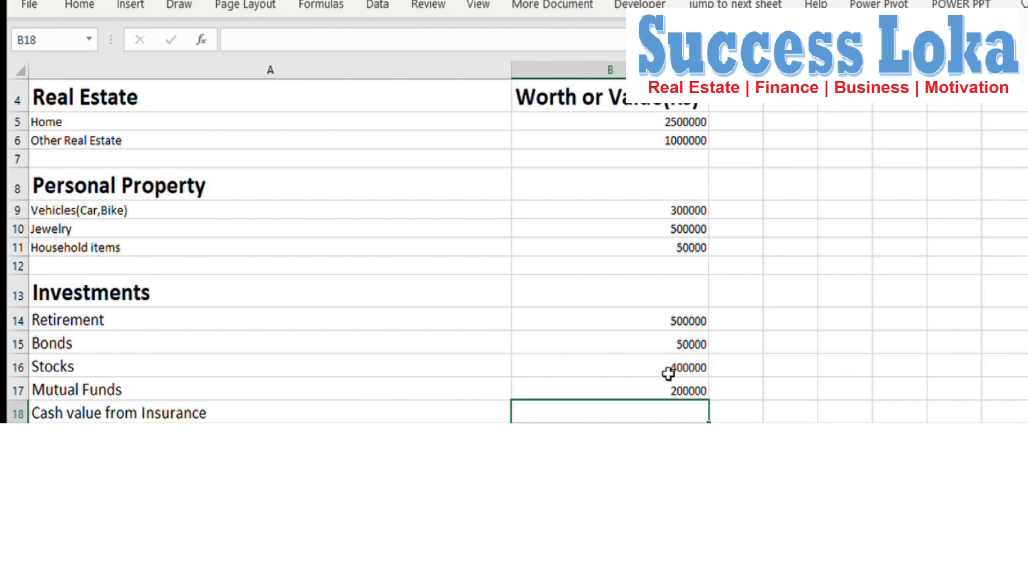
Step: Enter 30000 for Cash value from Insurance, 50000 for Savings Bonds and 7000 for Post office Savings
text(30000)
key(Return)
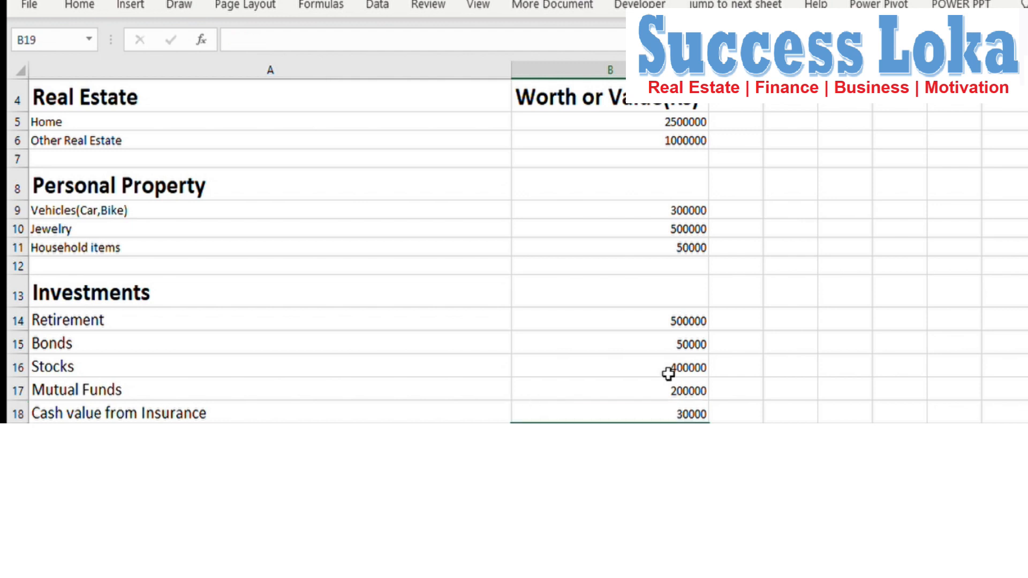
text(50000)
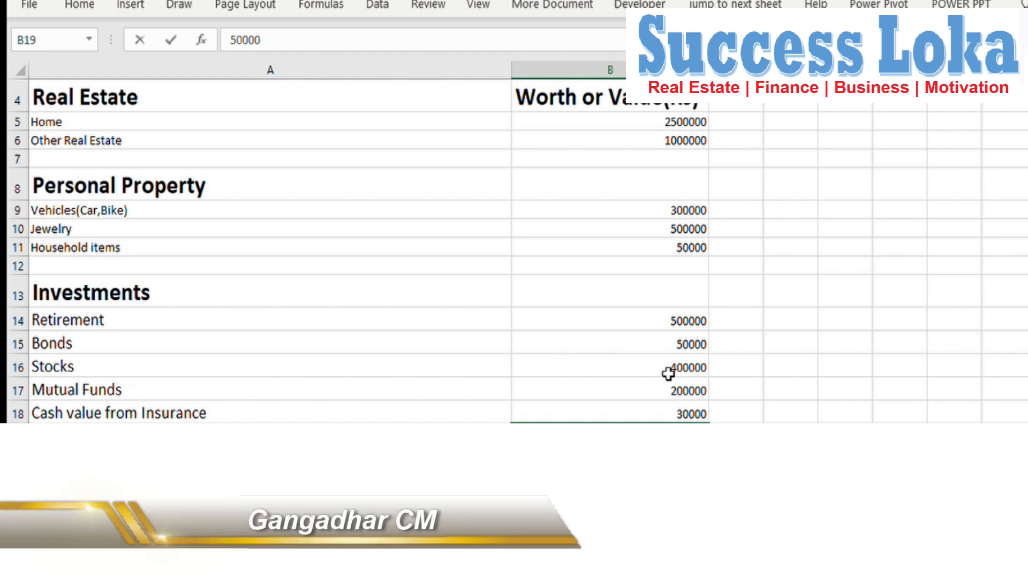
key(Return)
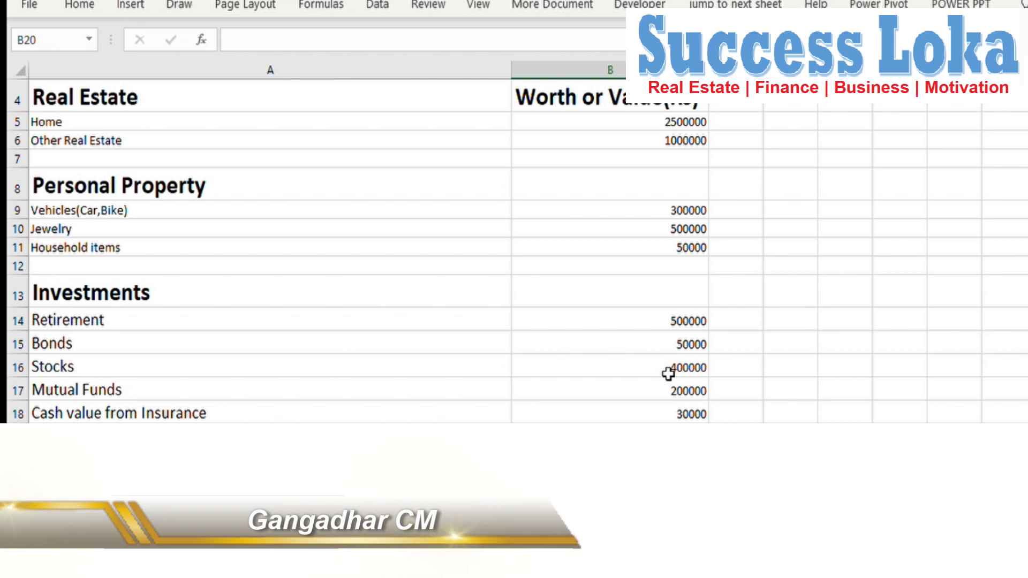
text(7000)
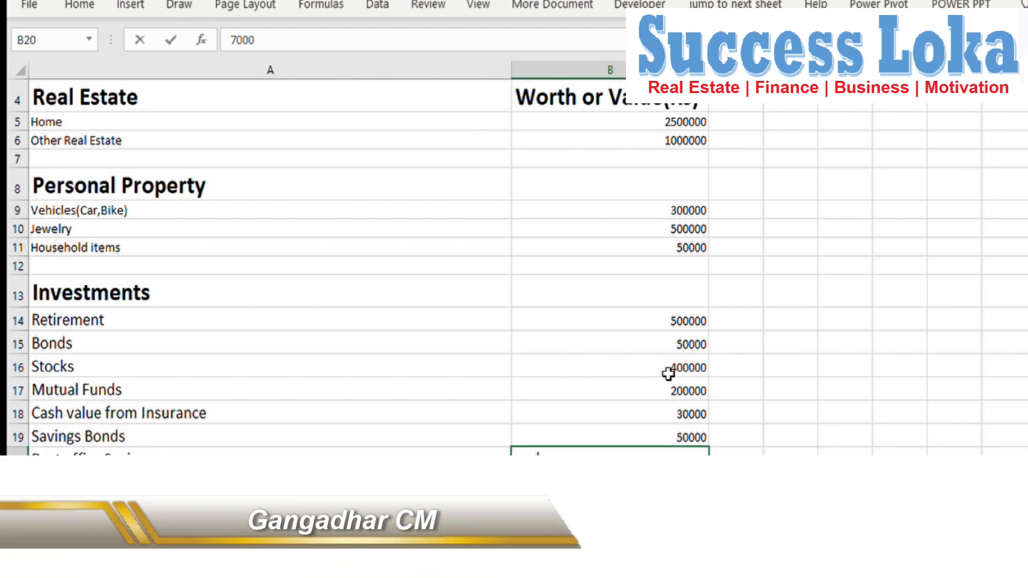
key(Return)
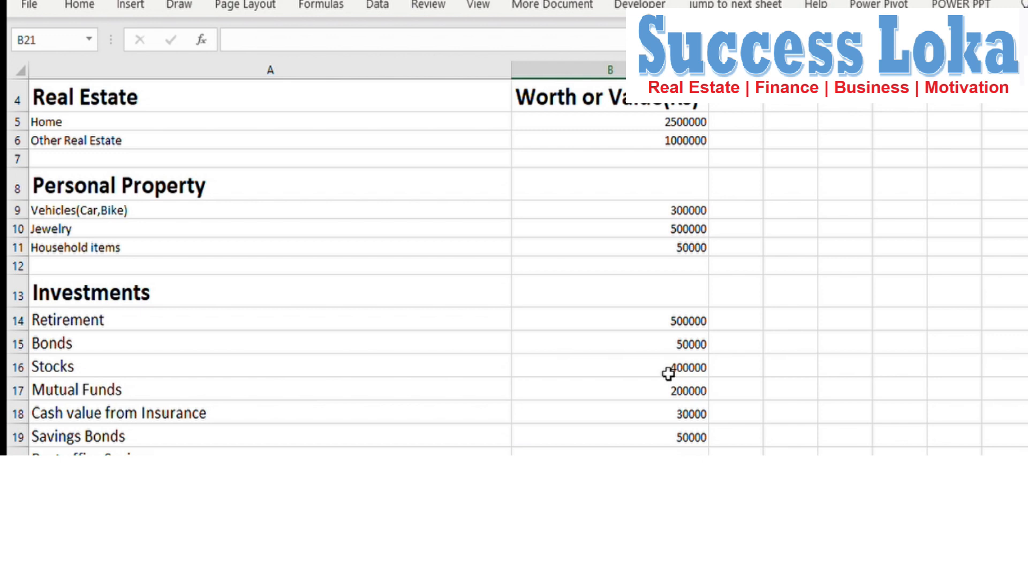
Step: Complete the investment values with NPS 50000, PPF 300000, EPF 200000 and Cash 200000
text(50000)
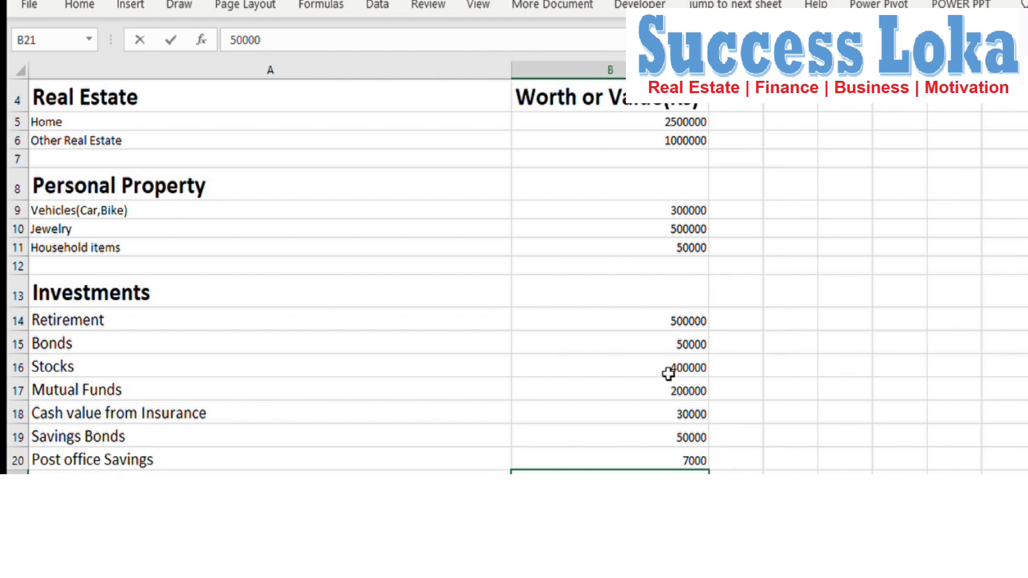
key(Return)
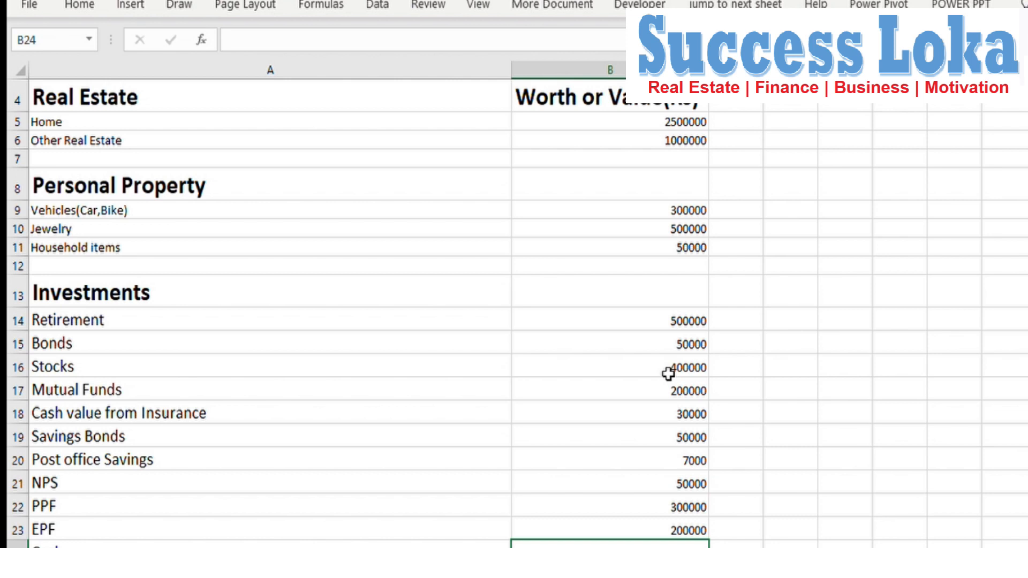
text(200000)
key(Return)
Step: Review the asset values in B5:B24 and examine the Total Assets formula in B26
scroll(669, 374, down, 1)
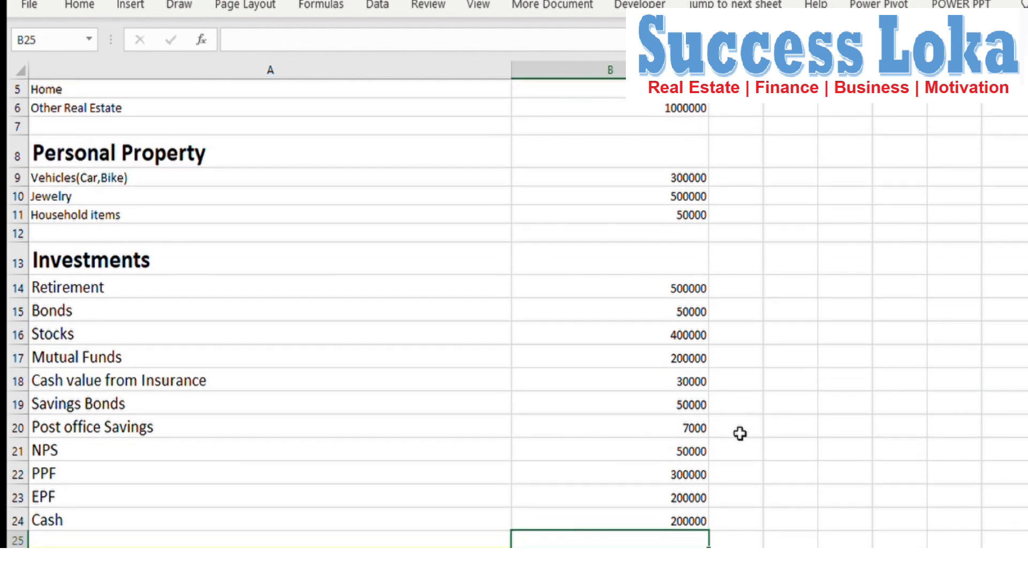
scroll(682, 345, up, 2)
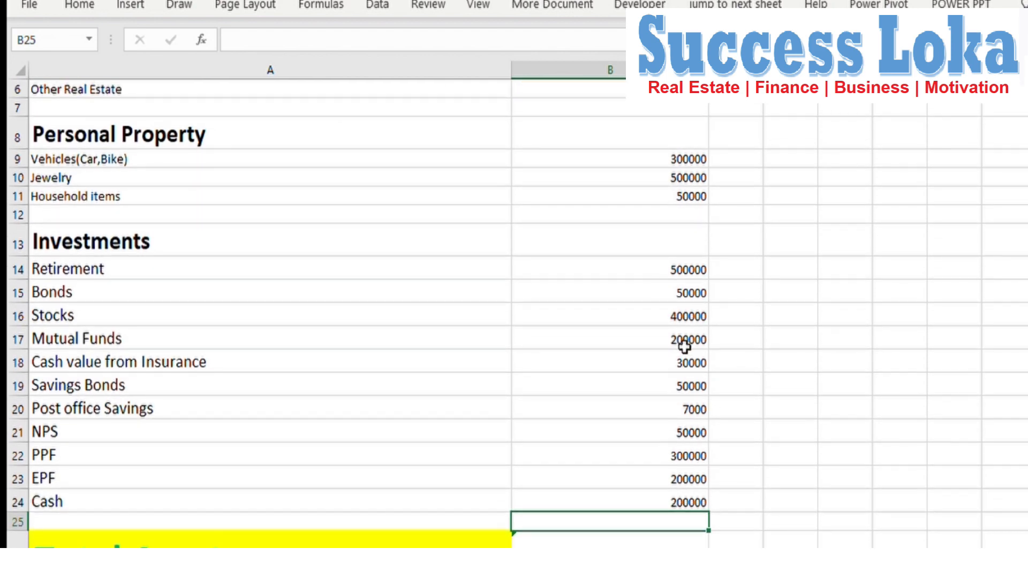
drag(672, 140, 653, 570)
scroll(833, 501, down, 2)
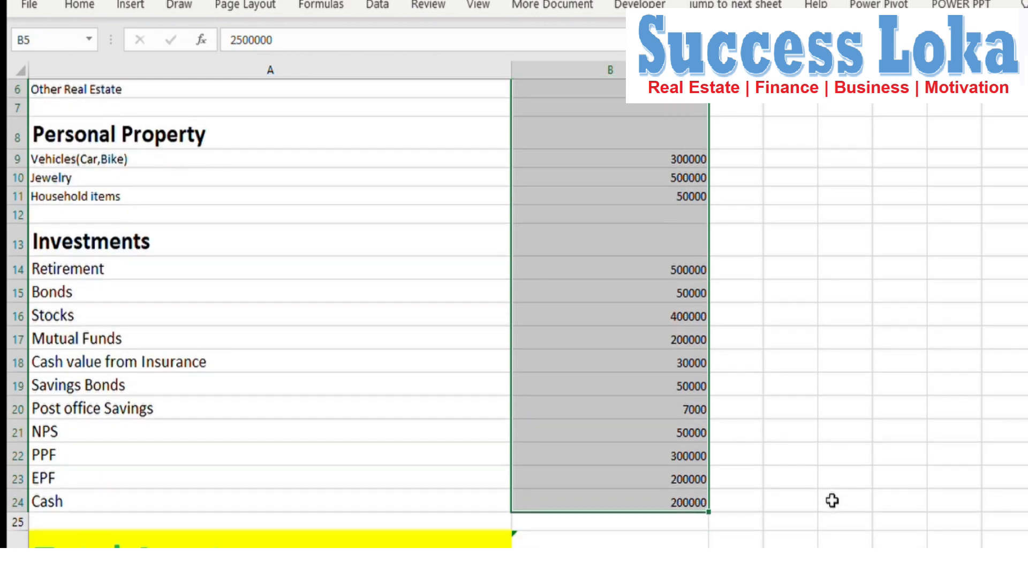
click(703, 532)
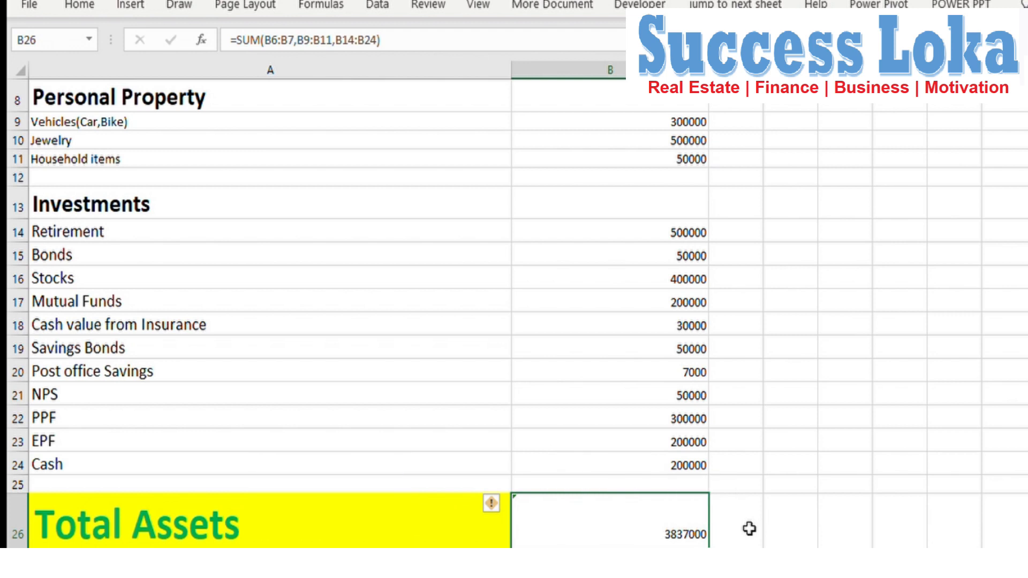
scroll(749, 529, up, 2)
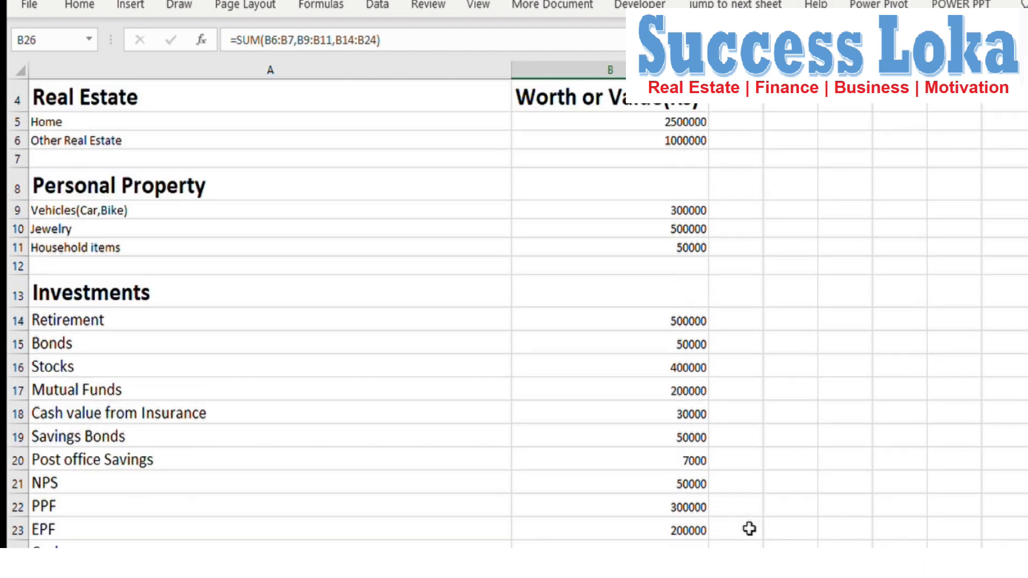
scroll(714, 411, down, 2)
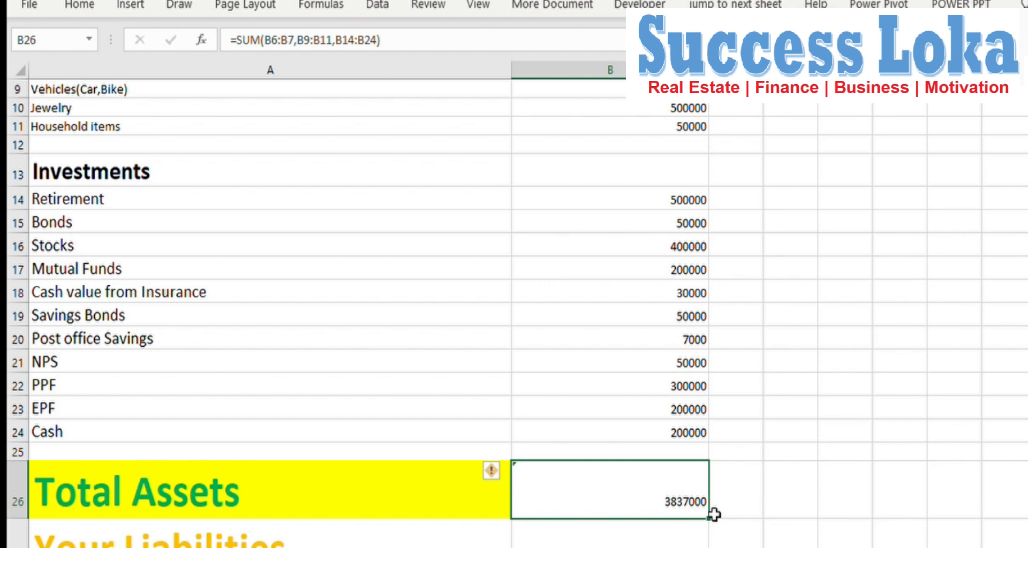
scroll(715, 515, down, 2)
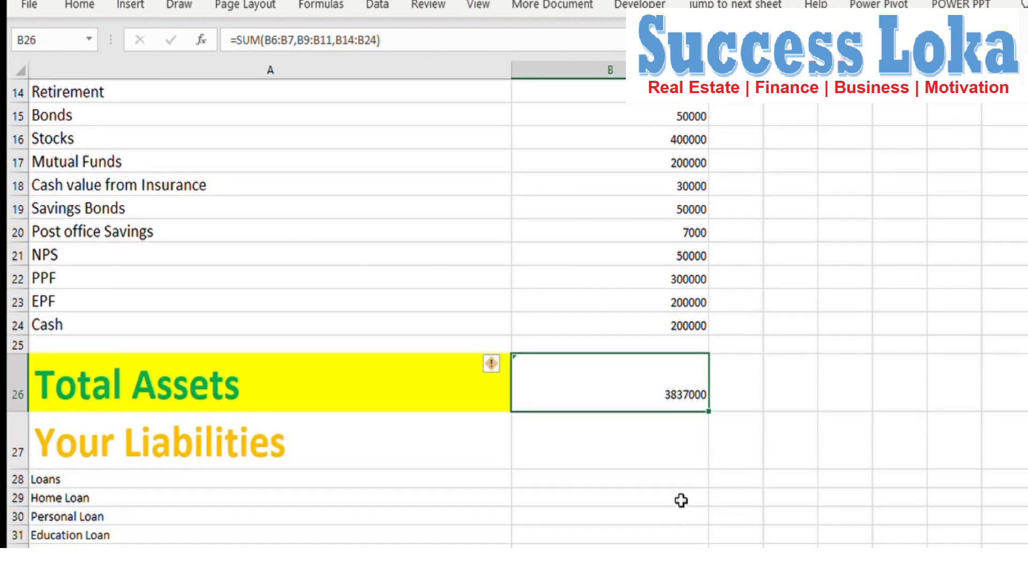
Step: Enter the liabilities: Home Loan 1000000, Personal Loan 50000, Education Loan 0, Vehicle loan 50000 and Credit card Loans 40000
click(681, 500)
scroll(682, 499, up, 5)
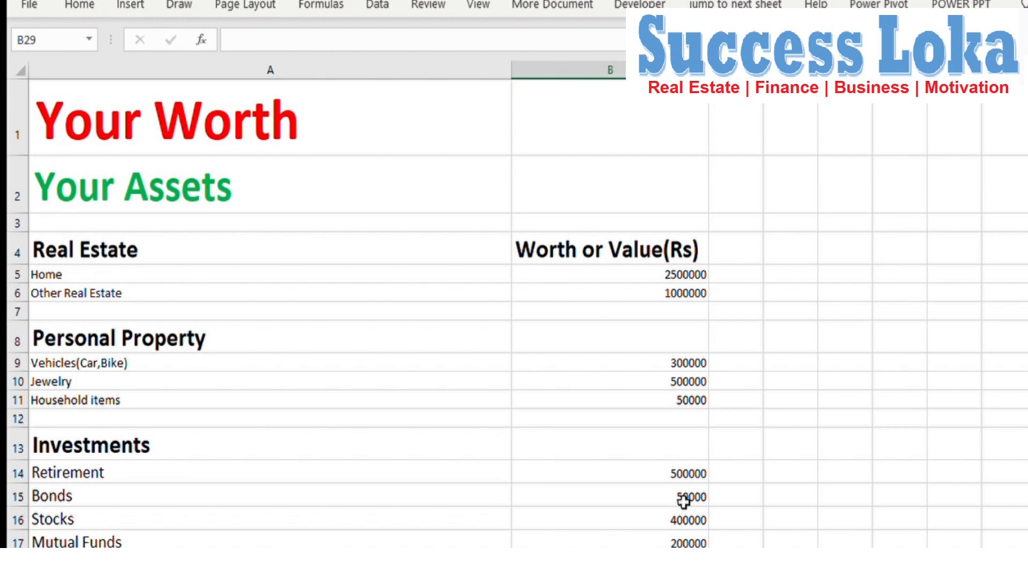
scroll(684, 502, down, 3)
scroll(684, 502, down, 2)
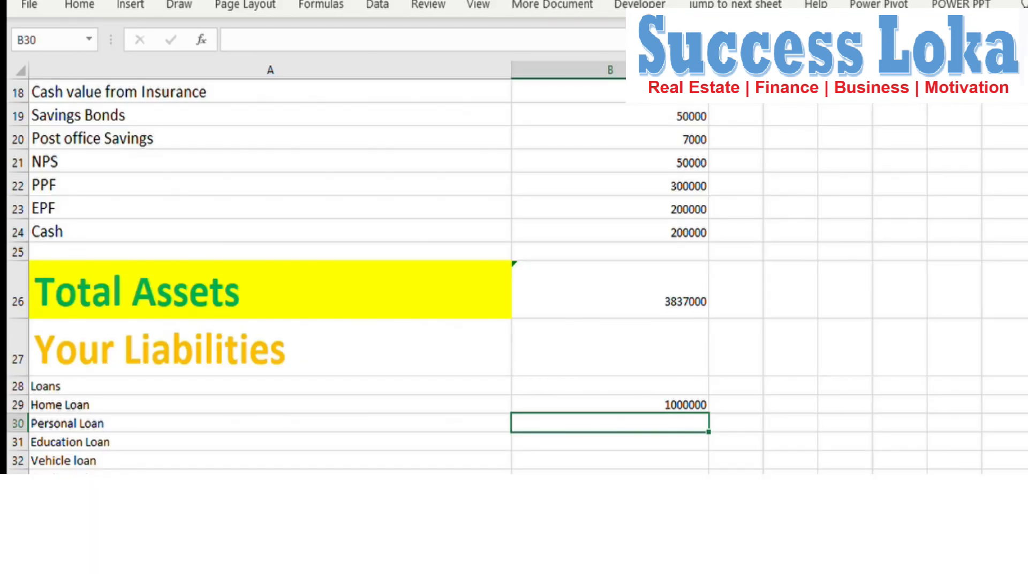
text(50000)
key(Return)
text(0)
key(Return)
text(50000)
key(Return)
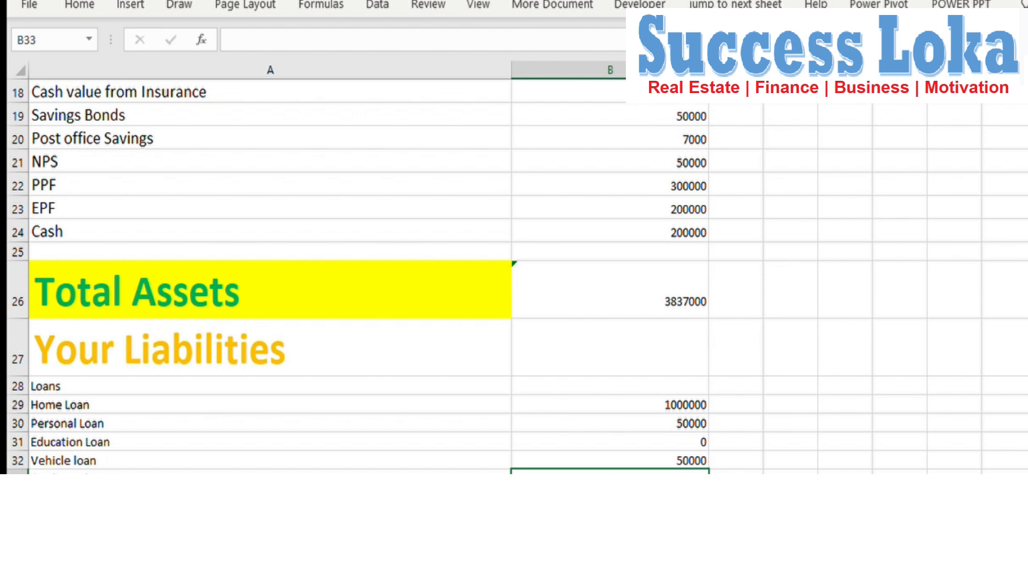
text(40000)
key(Return)
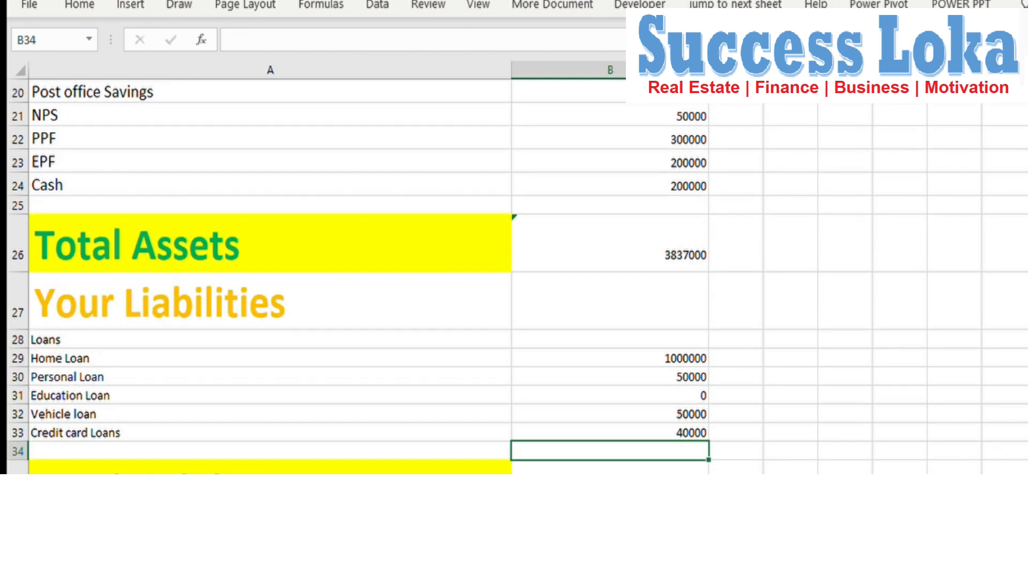
Step: Check the Total Liabilities formula in B35 and the assets-minus-liabilities formula in B36
key(Down)
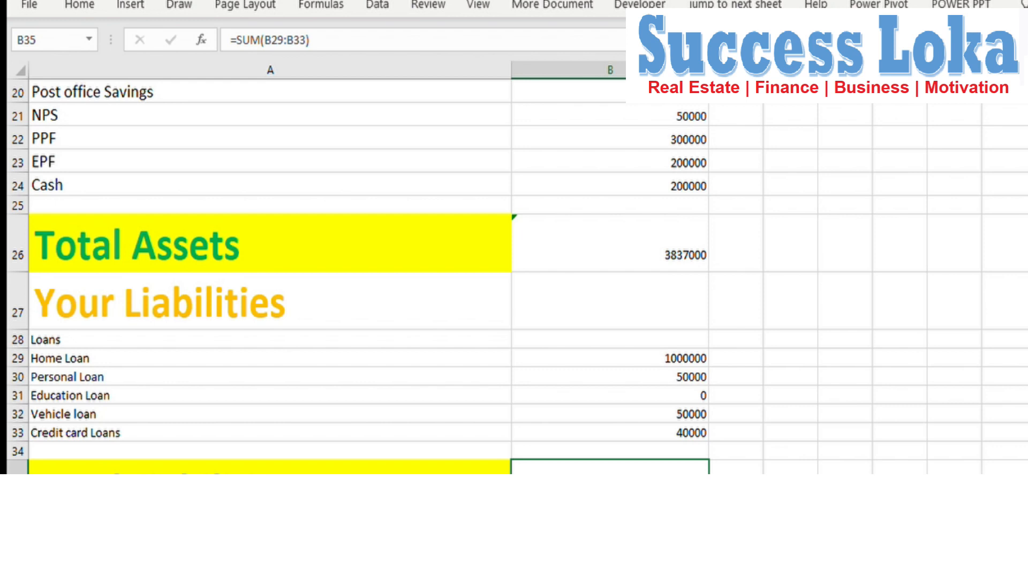
click(666, 356)
scroll(749, 363, down, 1)
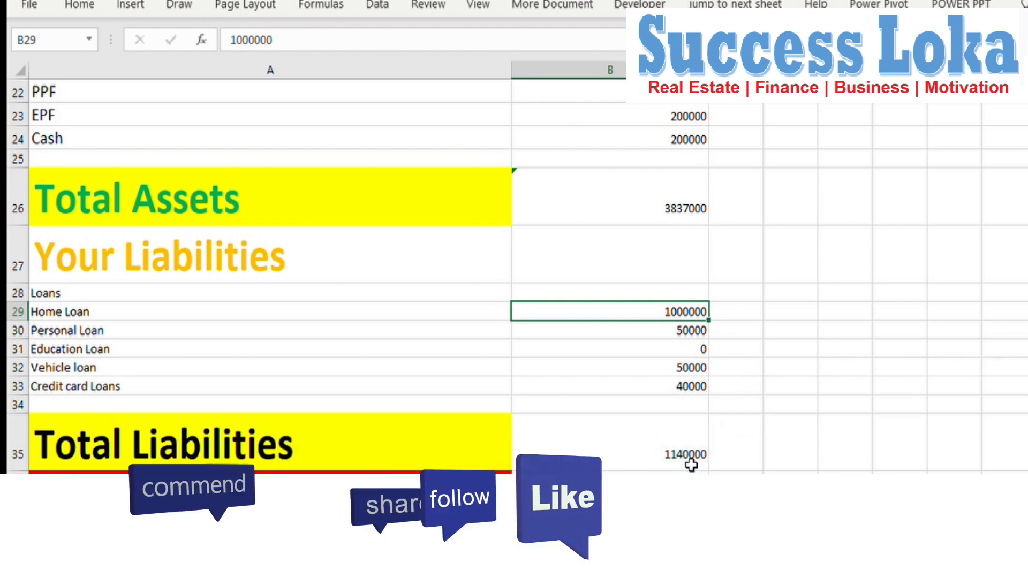
click(691, 482)
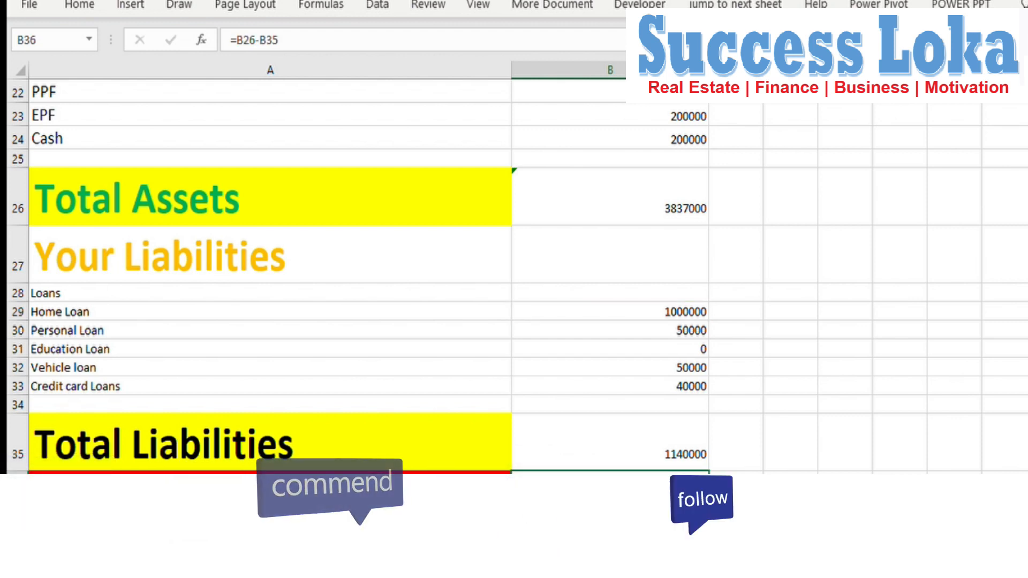